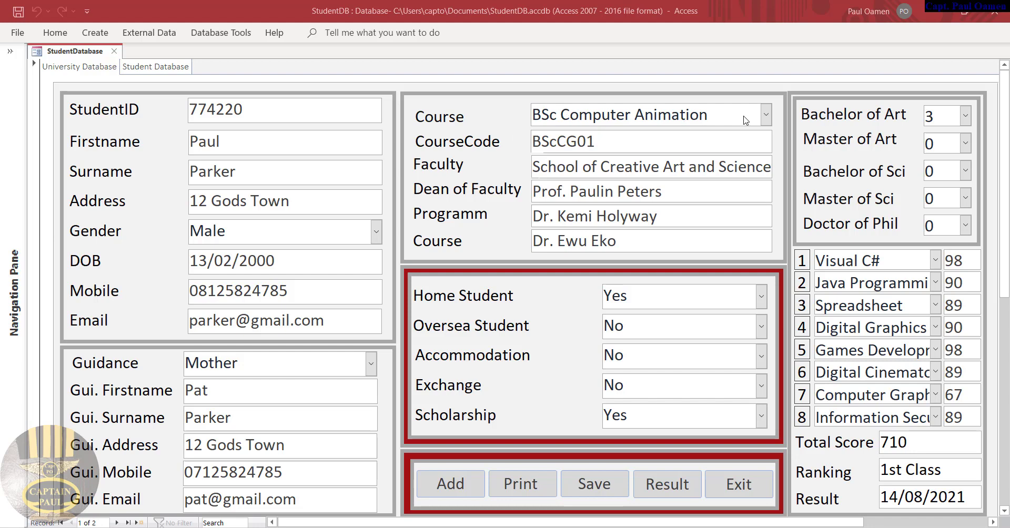
Switch the course to BSc Computing, keep Home Student Yes, and set Accommodation to Yes
click(765, 114)
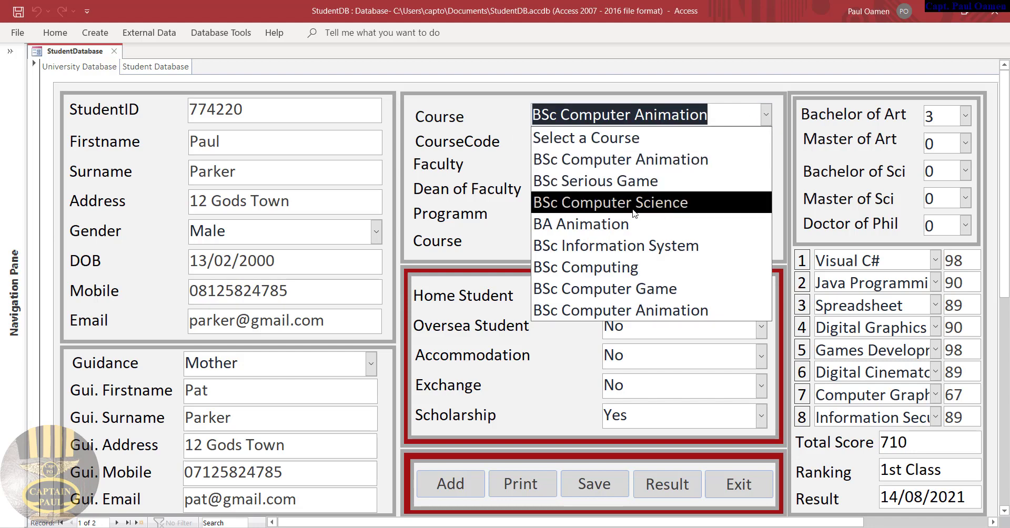
click(657, 199)
click(765, 115)
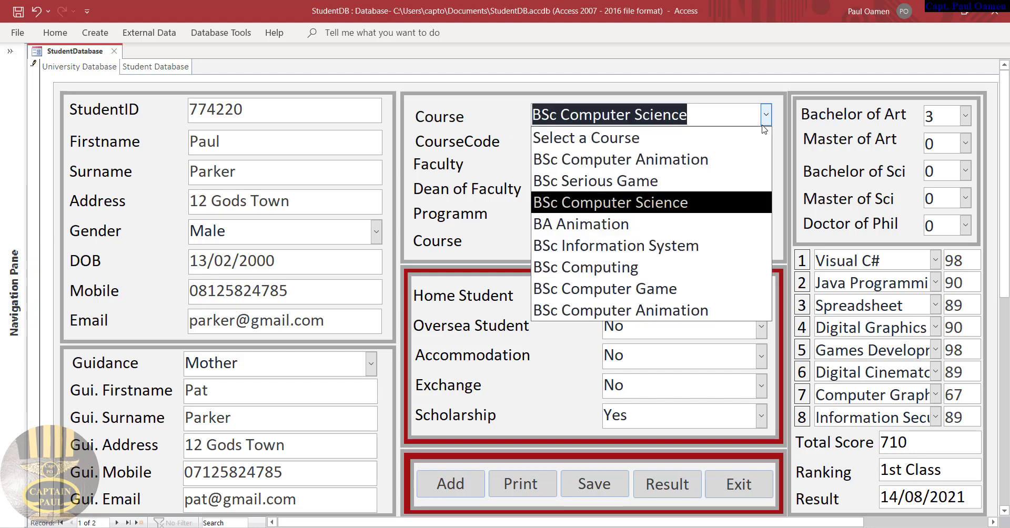
click(640, 262)
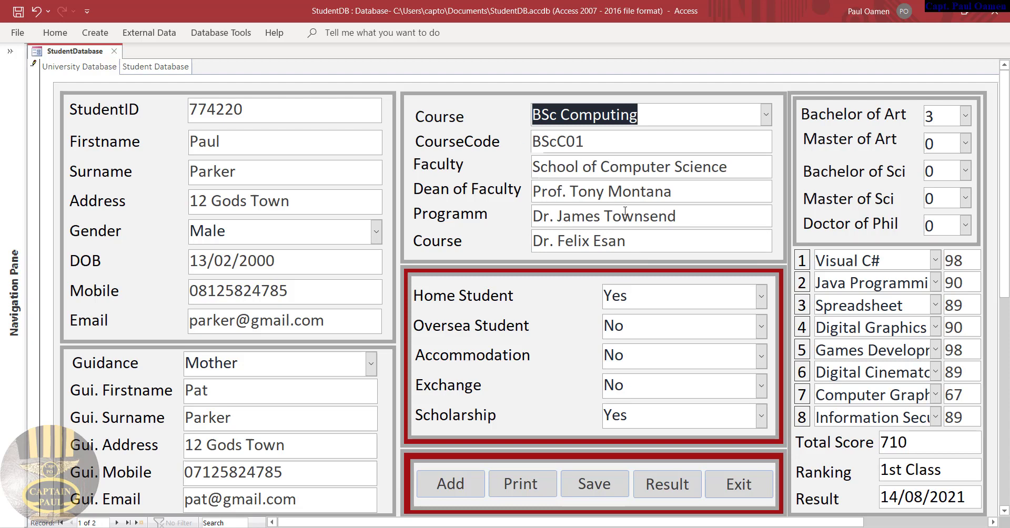
click(761, 295)
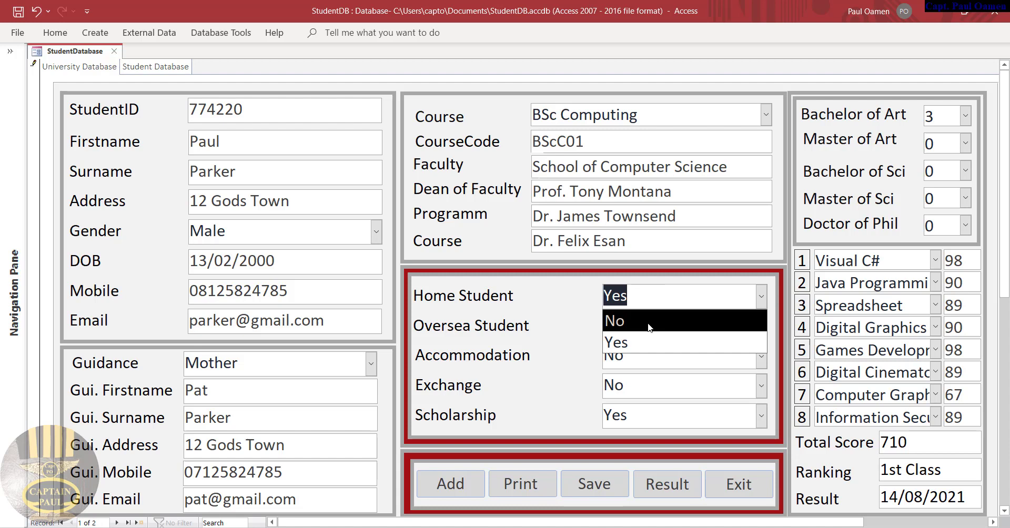
click(649, 327)
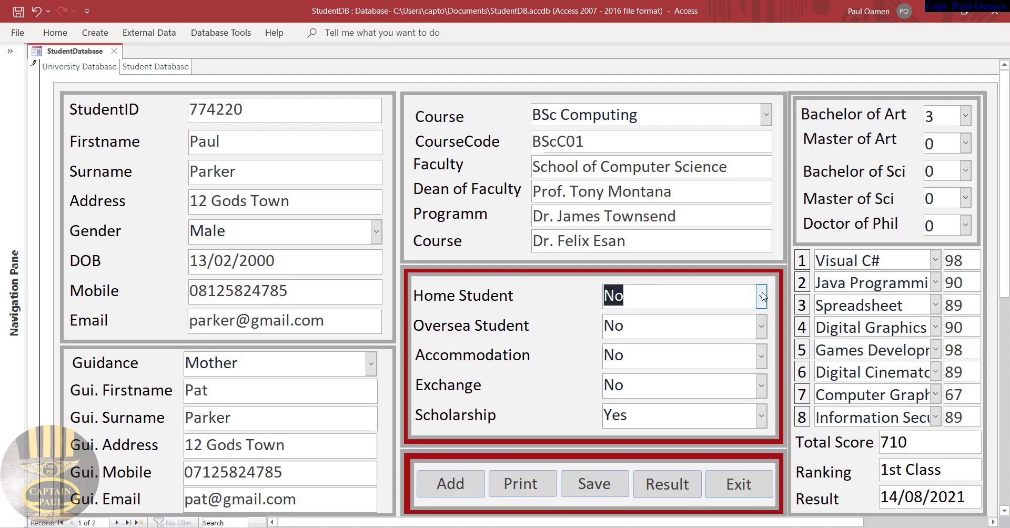
click(761, 295)
click(638, 343)
click(761, 356)
click(623, 401)
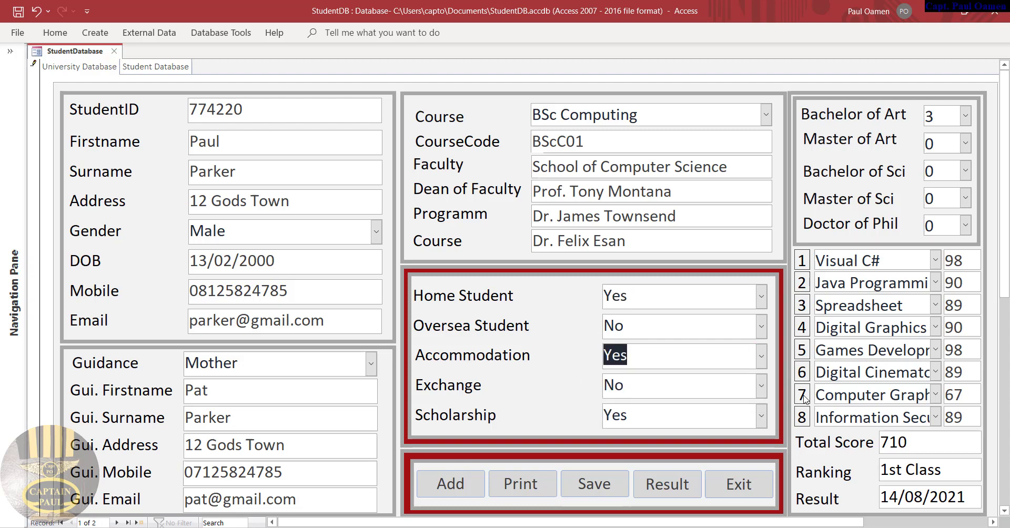
Set subjects 1–3 to Visual Basic.Net, Procedural Programming and Spreadsheet
click(935, 260)
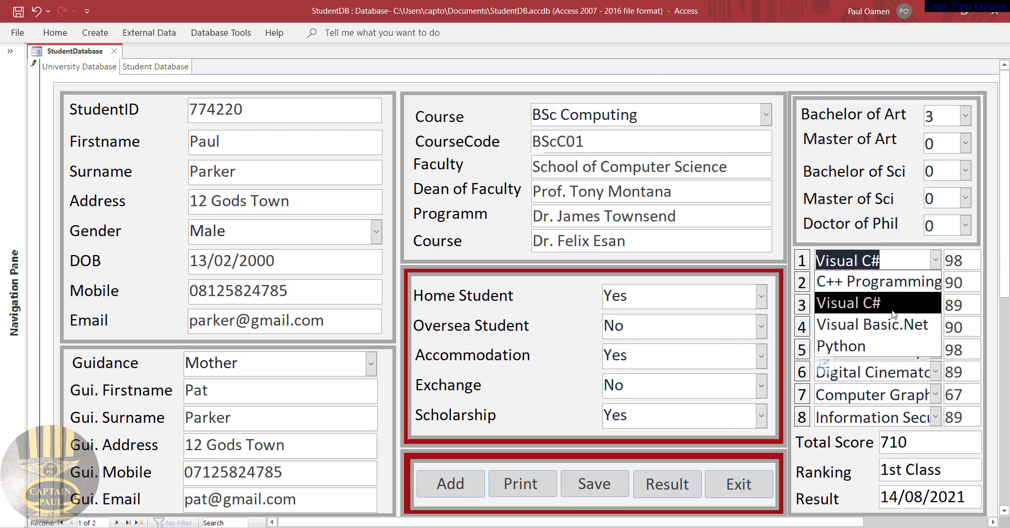
click(893, 323)
click(935, 282)
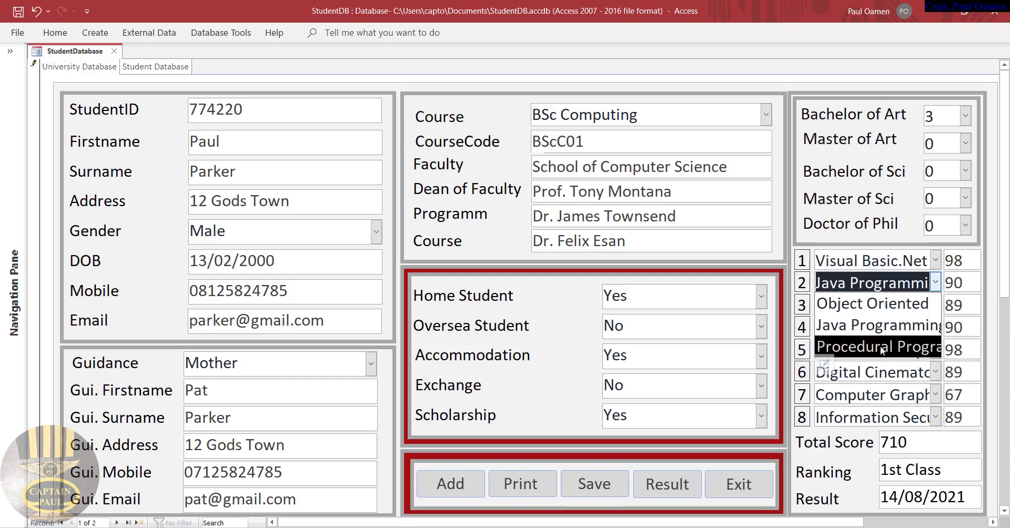
click(879, 345)
click(934, 305)
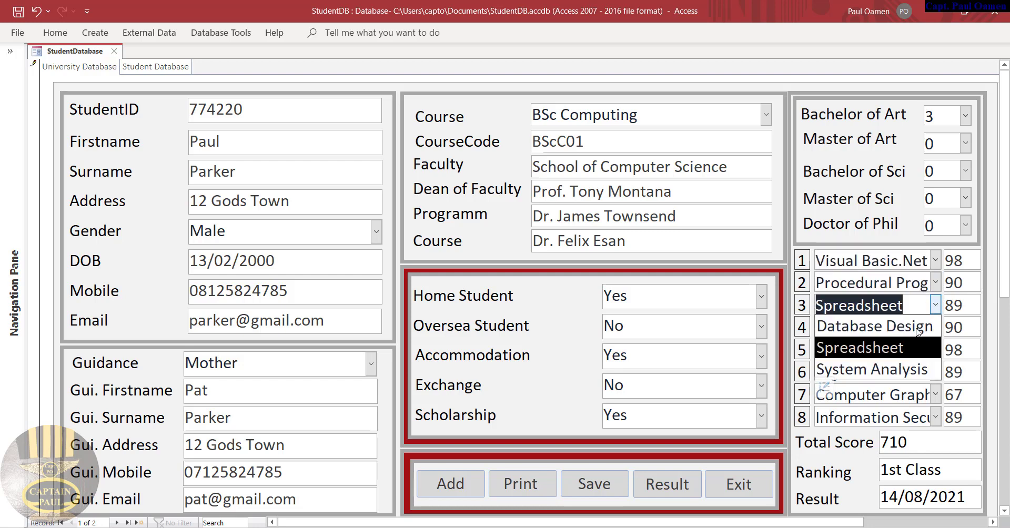
click(875, 356)
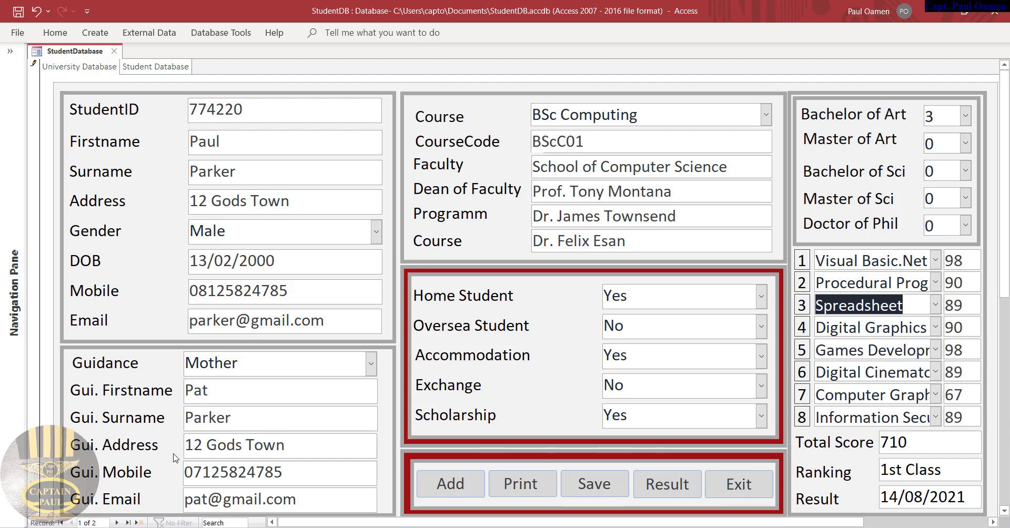
Cancel a print of the record, calculate the result, and decline exiting the form
click(522, 486)
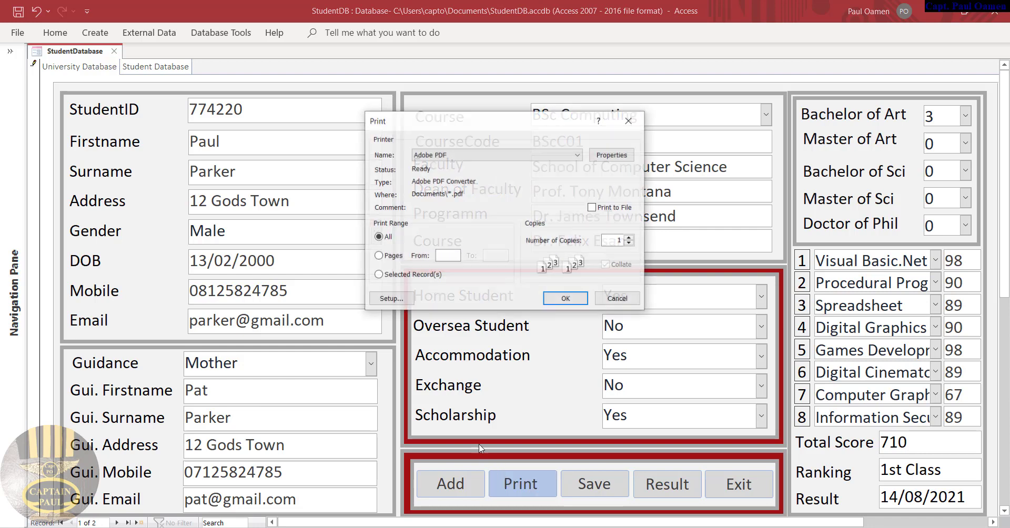
click(611, 299)
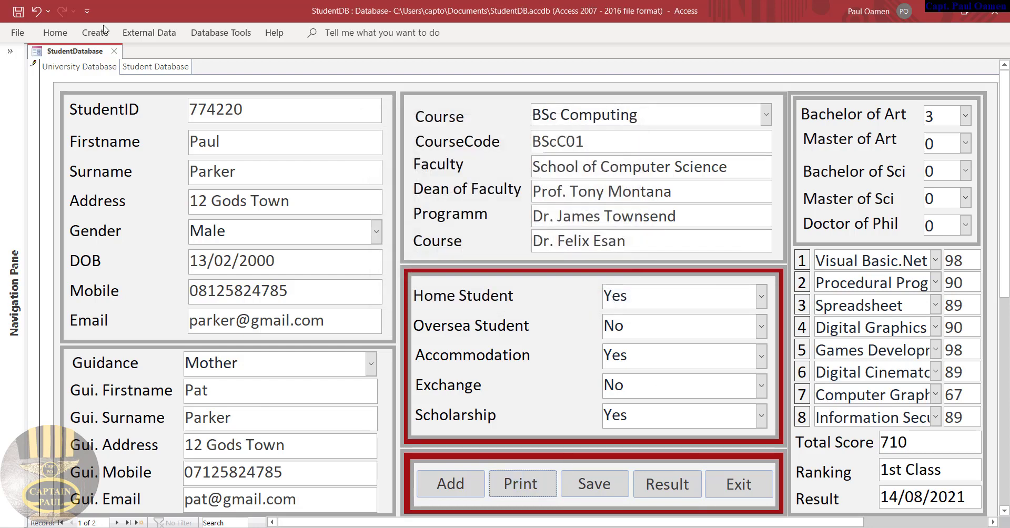
click(668, 487)
click(760, 485)
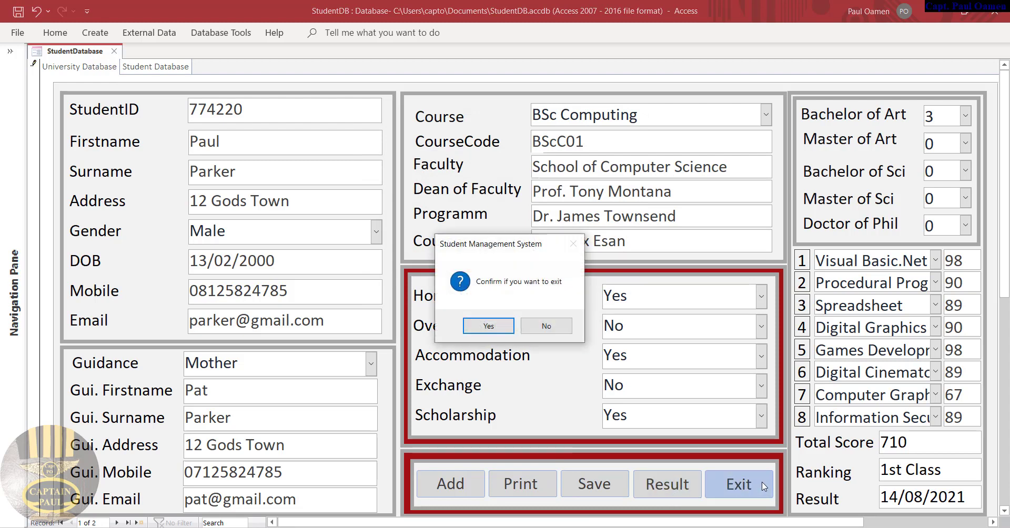
click(562, 328)
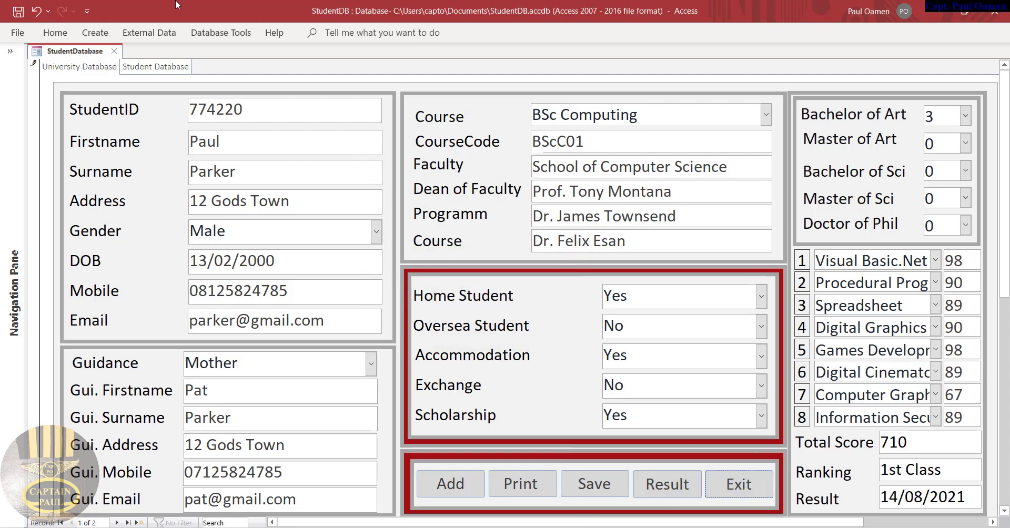
View the Student Database table, then return to the University Database entry form
click(156, 69)
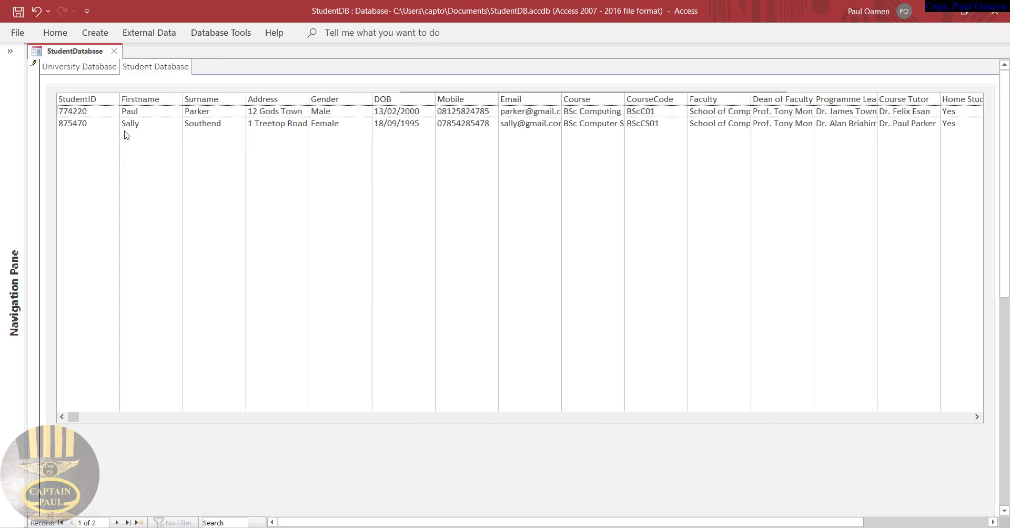
click(64, 73)
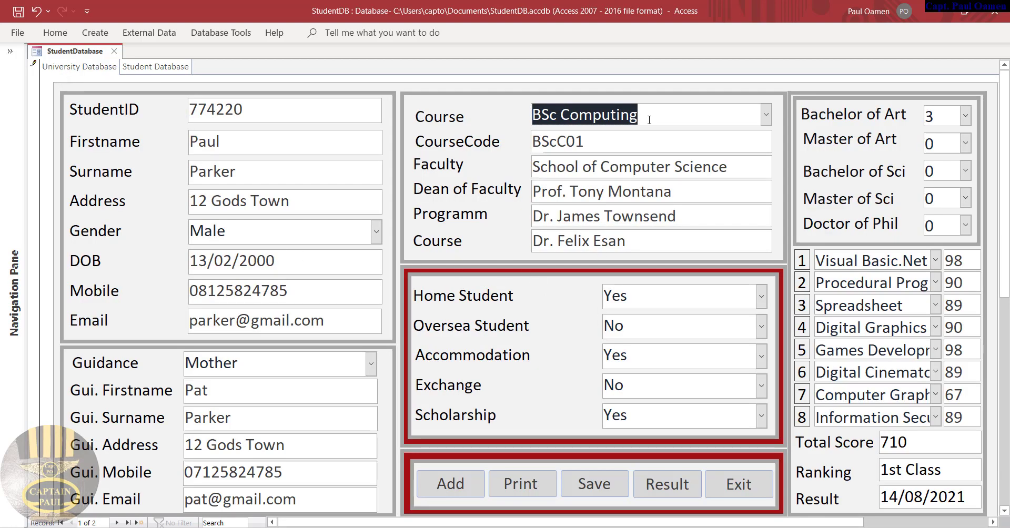
click(640, 139)
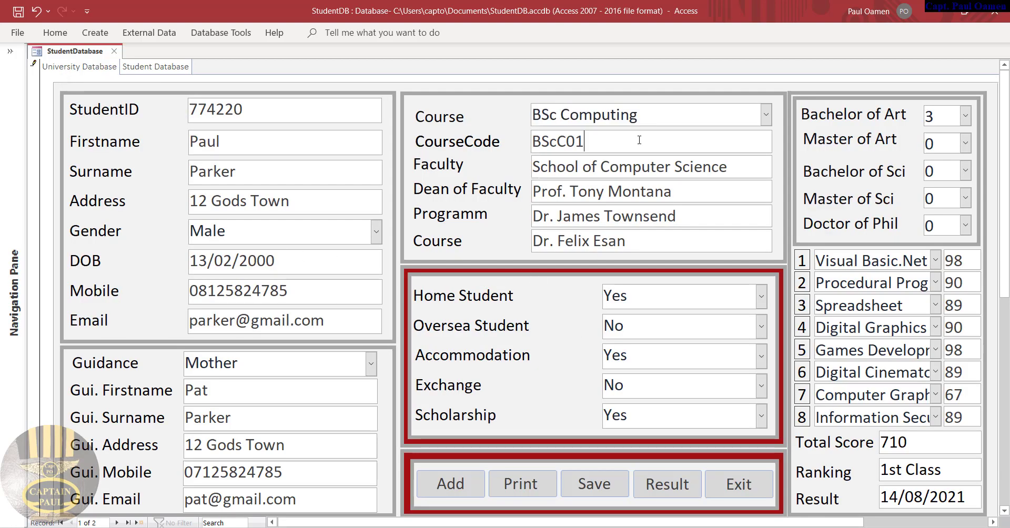
Add a new record and enter the student's ID, first name, surname and street address
click(454, 489)
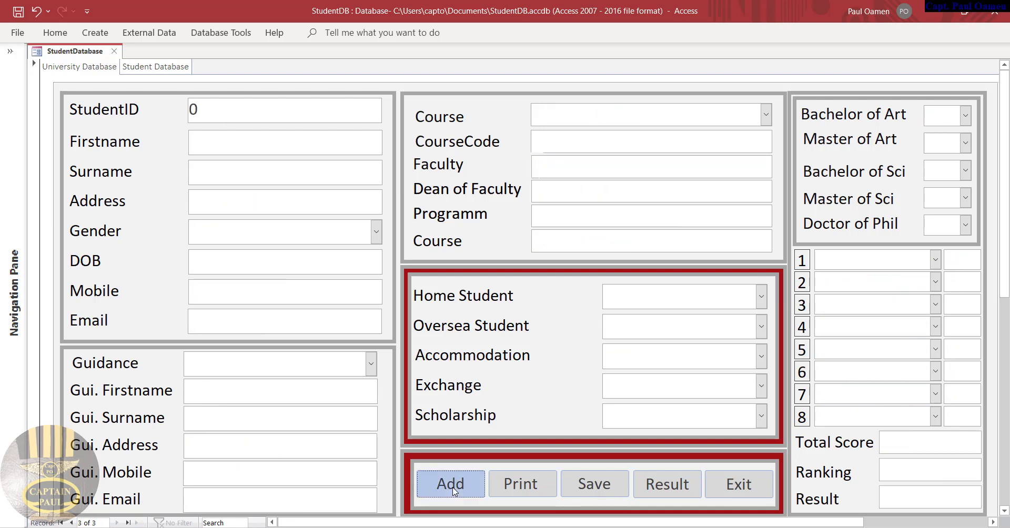
click(209, 104)
double_click(193, 109)
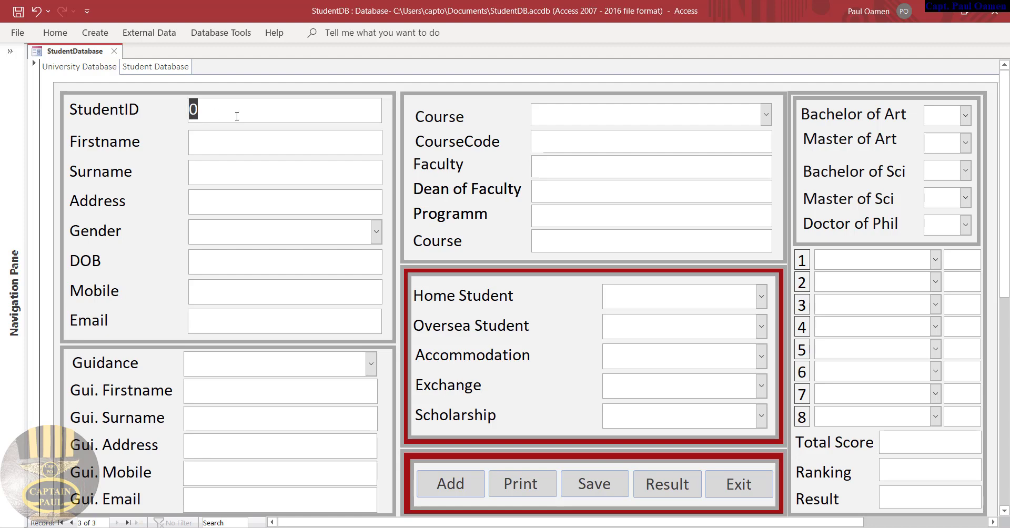
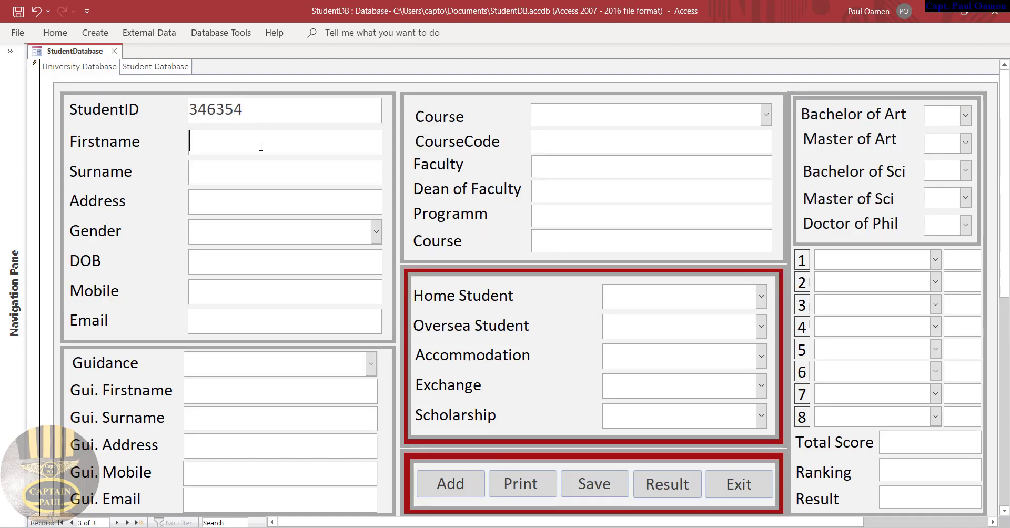
click(271, 174)
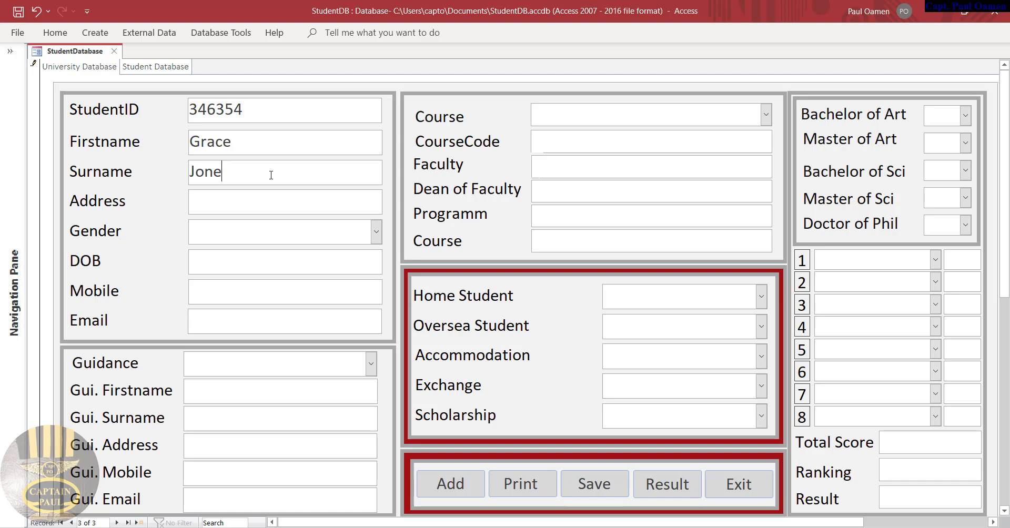
click(360, 201)
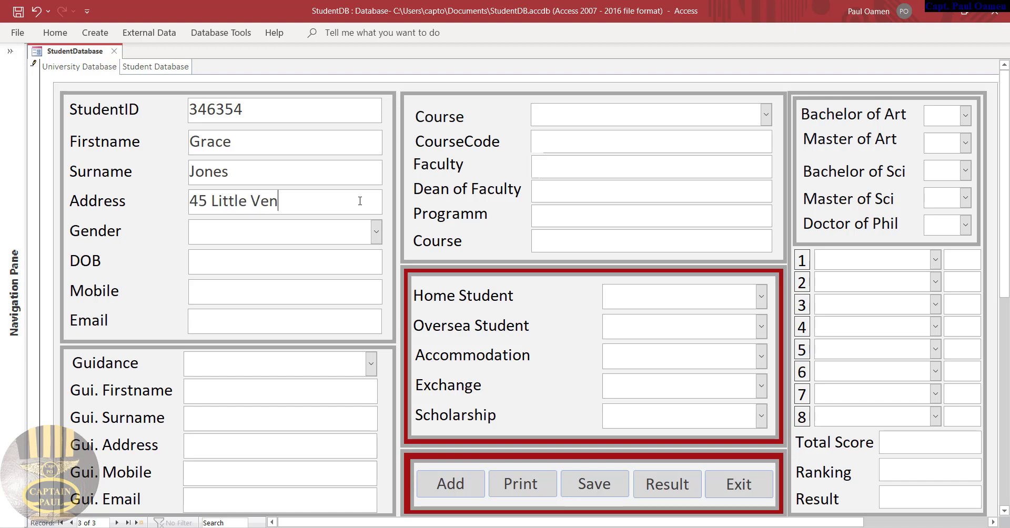
click(375, 231)
click(218, 278)
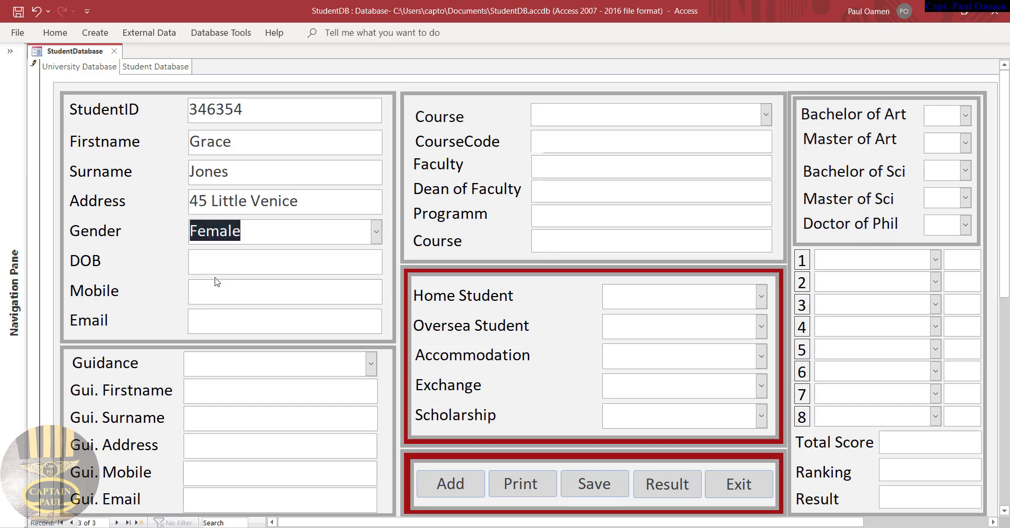
click(229, 260)
text(13)
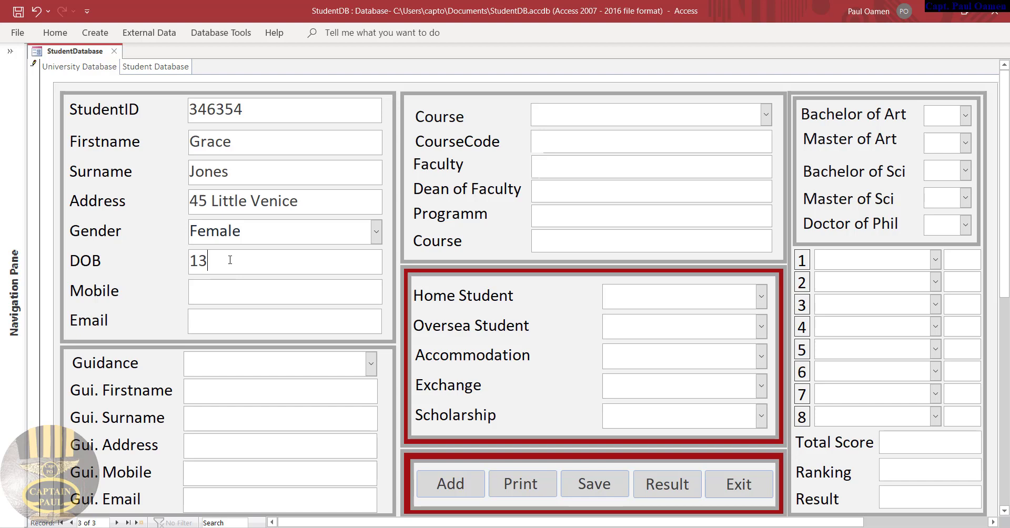
text(/10/2000)
click(243, 293)
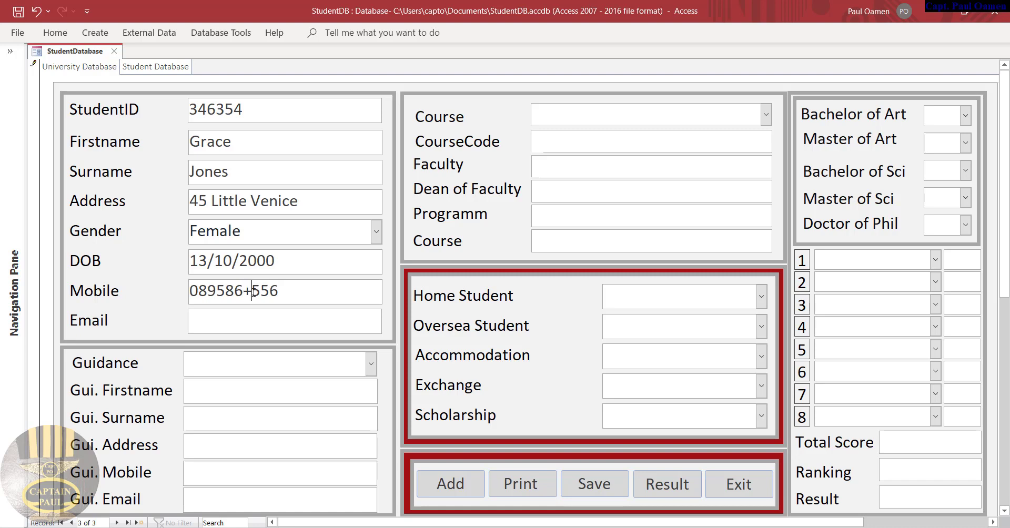
click(254, 292)
key(BackSpace)
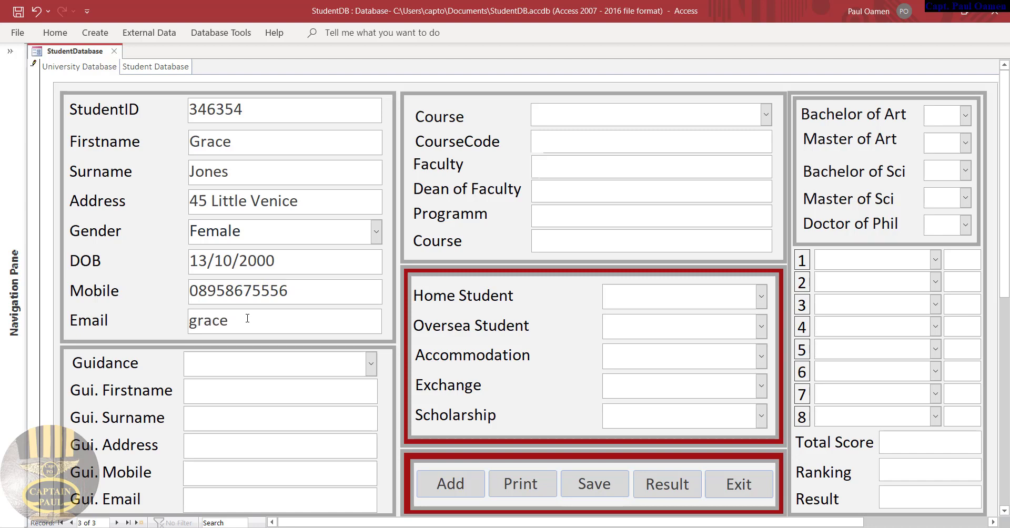
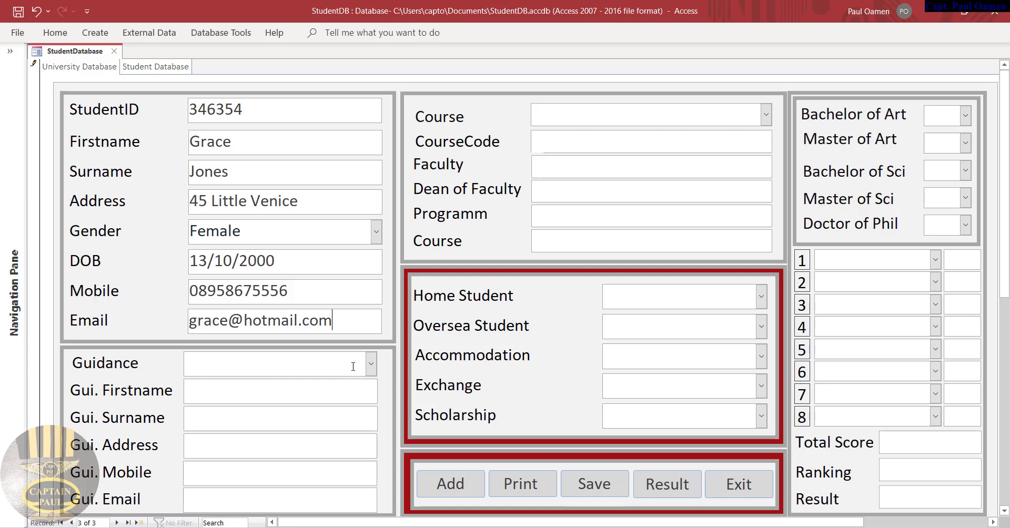
click(371, 363)
click(232, 447)
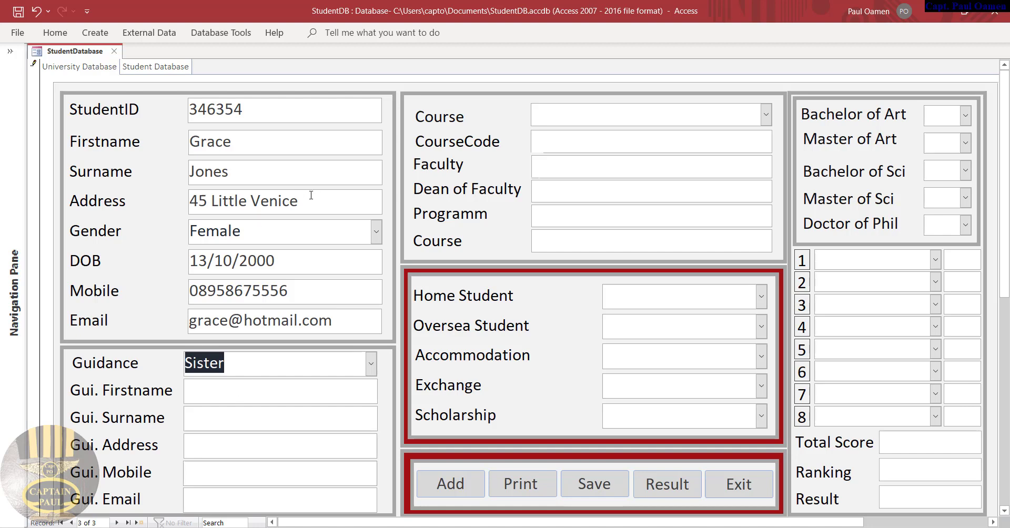
Reuse the student's address as the guardian's address and enter the guardian's surname and first name
click(146, 209)
key(ctrl+c)
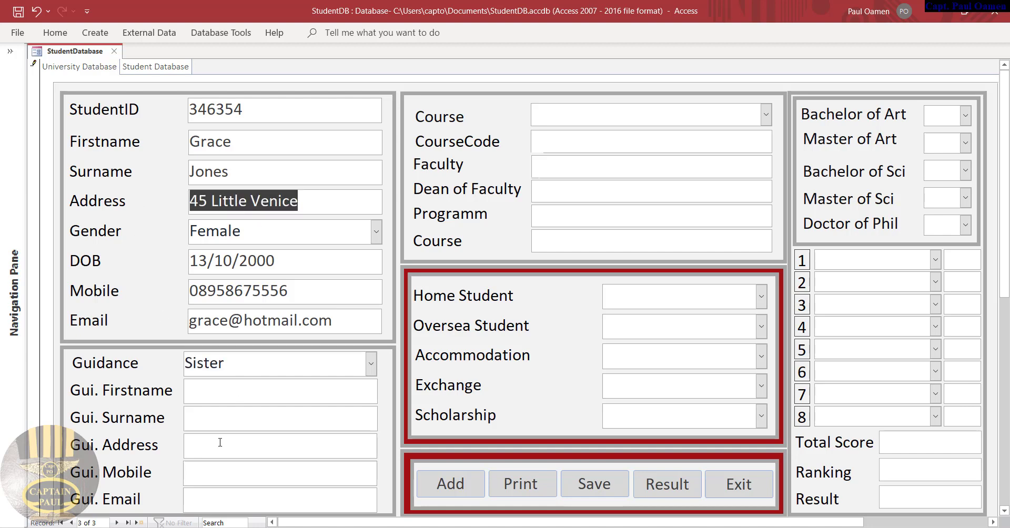
click(228, 444)
key(ctrl+v)
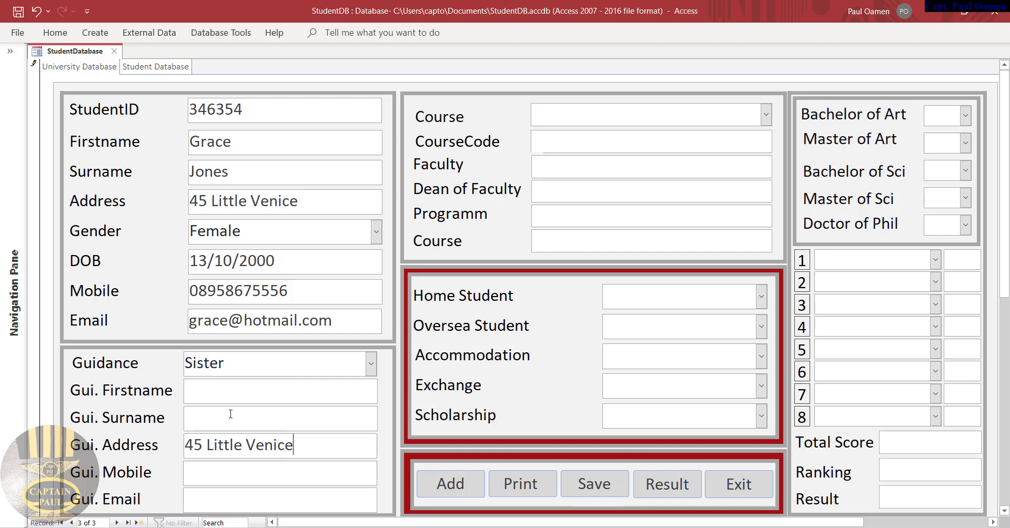
click(230, 413)
click(283, 397)
Fill in the guardian's mobile number and e-mail using copied parts of the student's
drag(270, 290, 207, 290)
key(ctrl+c)
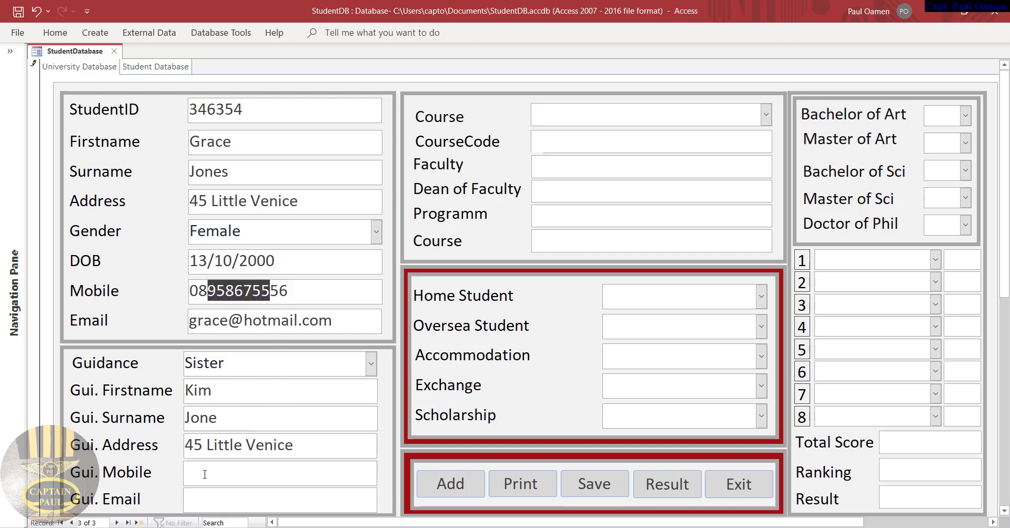
click(199, 479)
text(07)
key(ctrl+v)
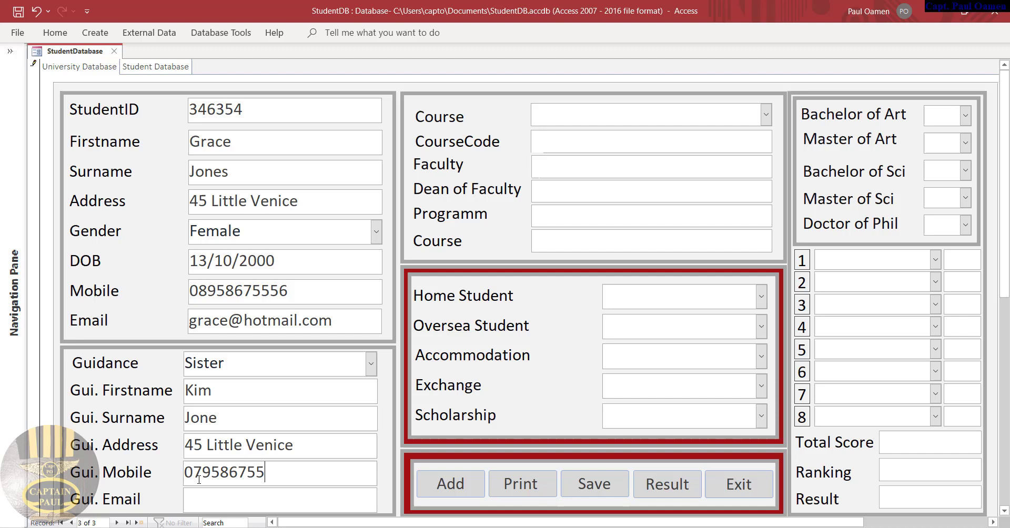
text(869)
click(251, 493)
drag(333, 321, 232, 321)
key(ctrl+c)
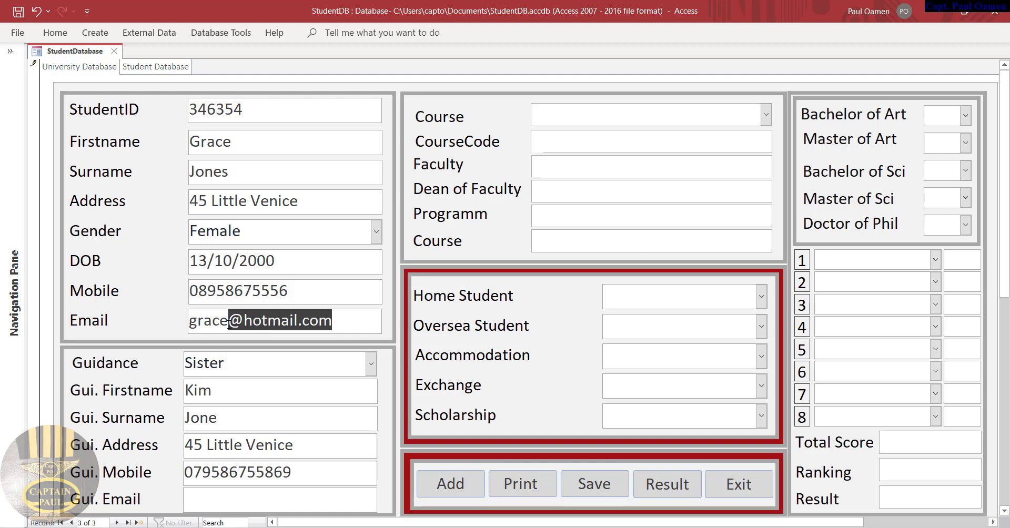
click(215, 504)
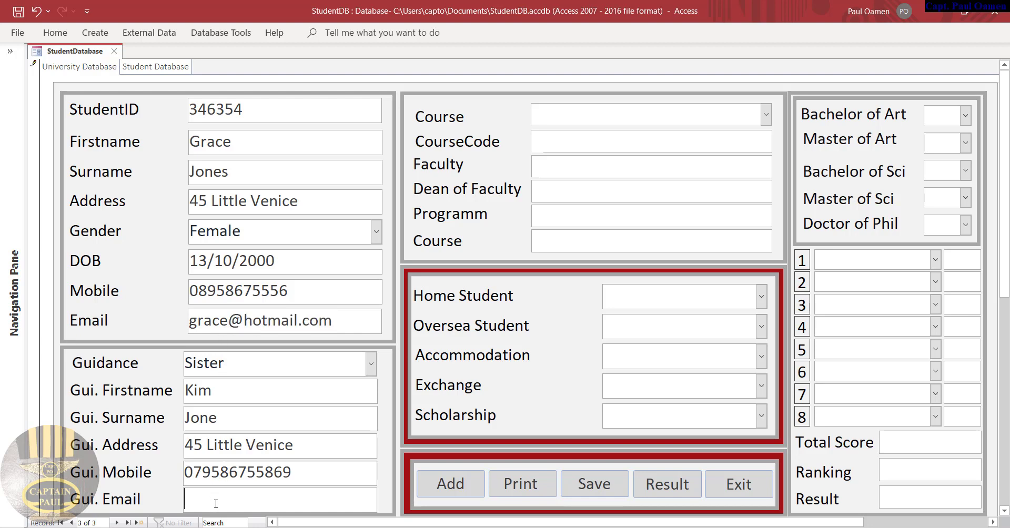
text(kim)
key(ctrl+v)
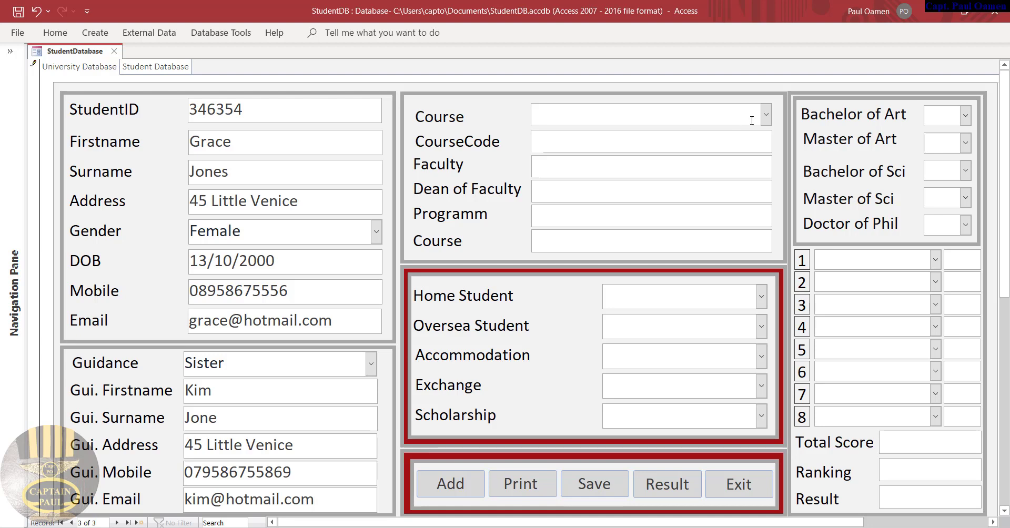
Choose BSc Information System, Home Student Yes, and No for Oversea, Accommodation, Exchange and Scholarship
click(766, 115)
click(625, 245)
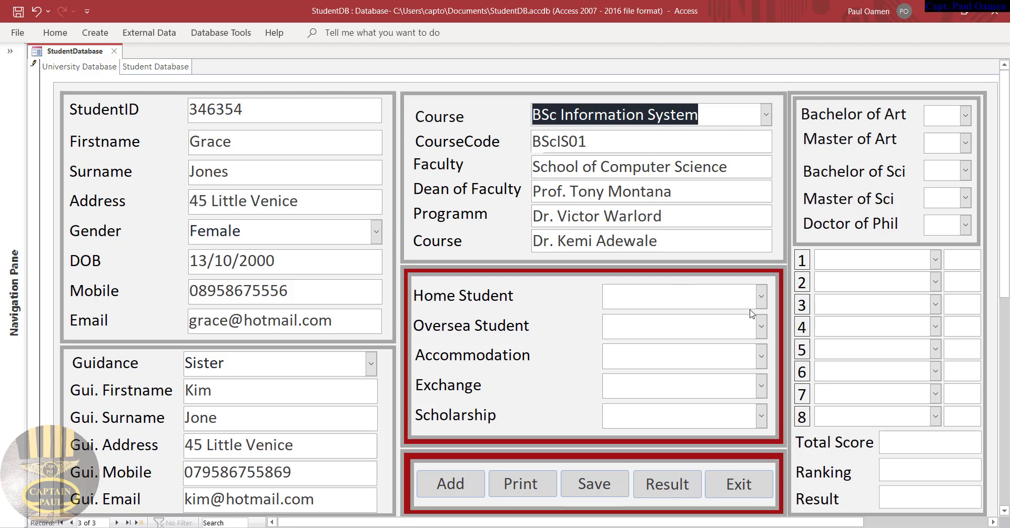
click(761, 296)
click(661, 341)
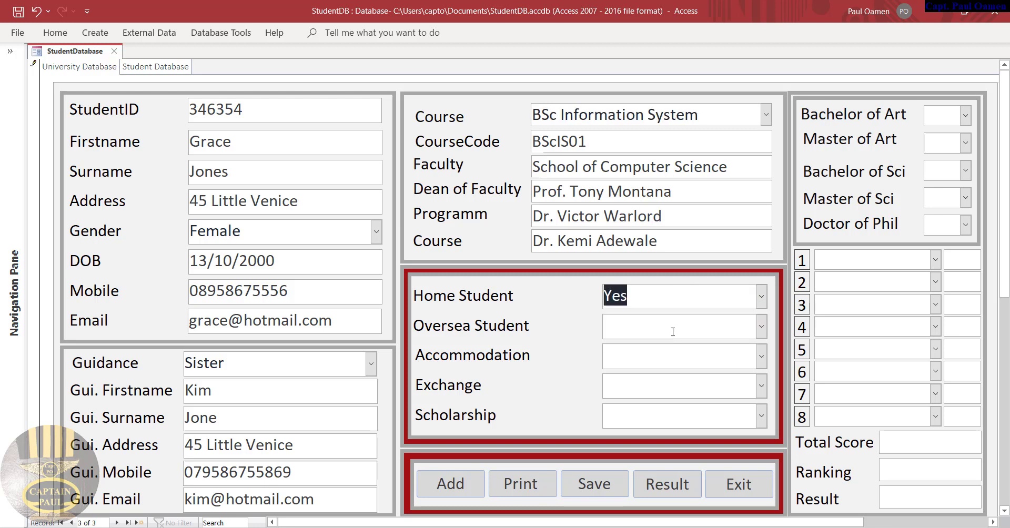
click(761, 329)
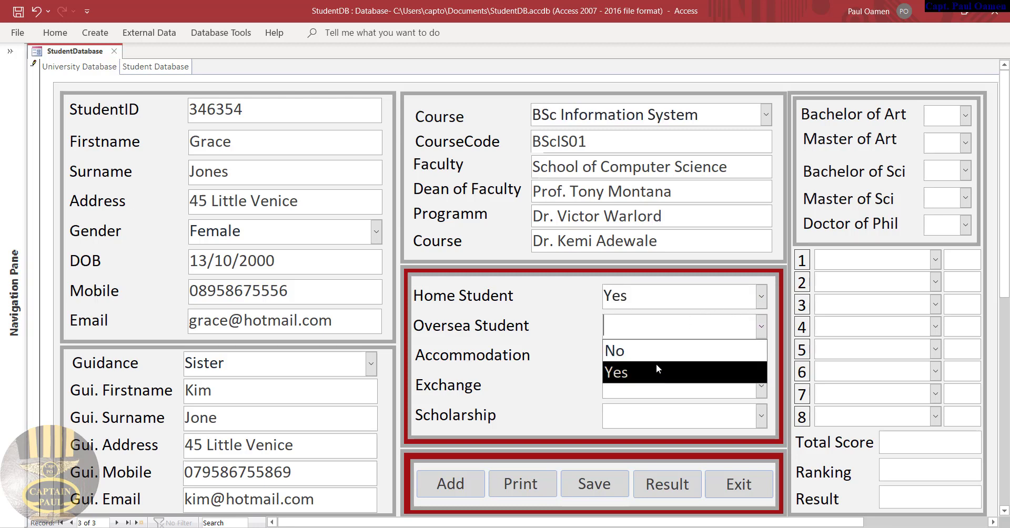
click(652, 349)
click(761, 356)
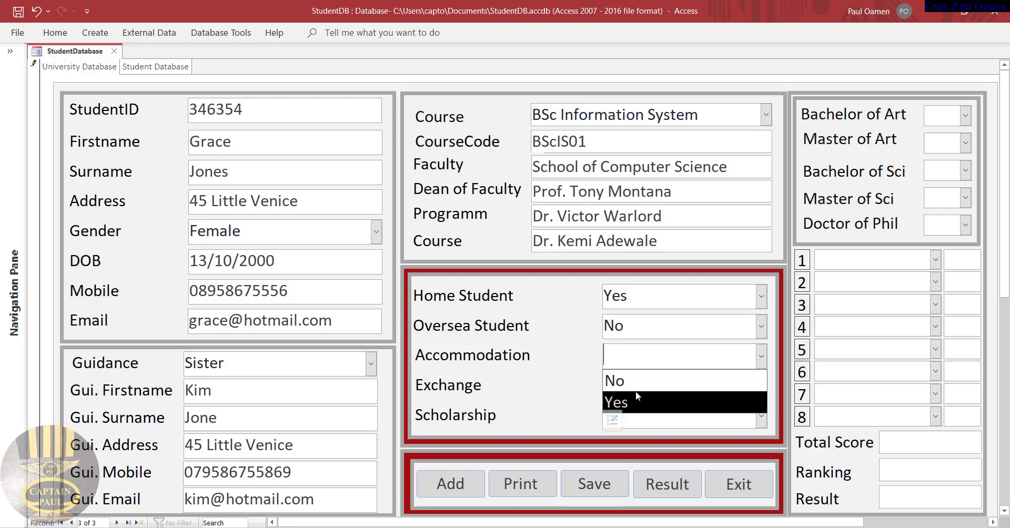
click(624, 381)
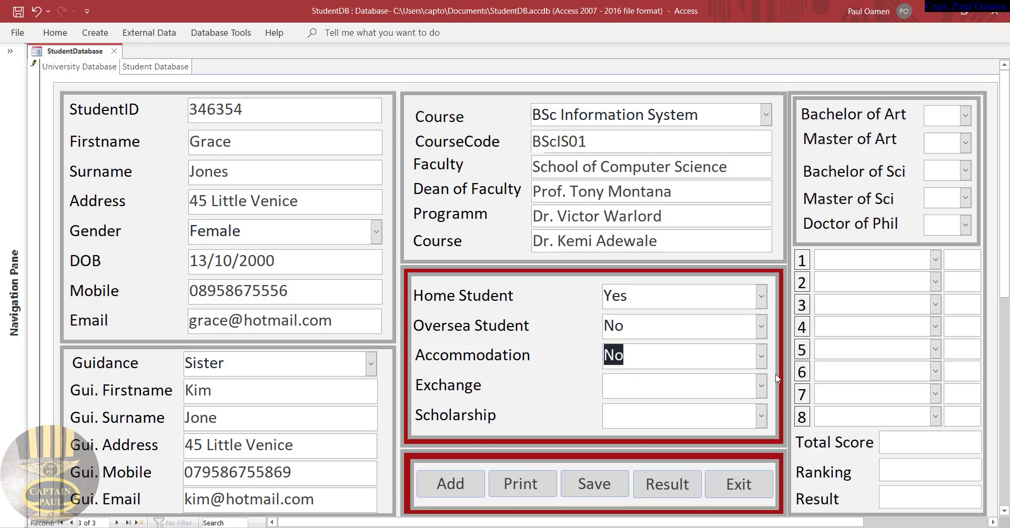
click(760, 385)
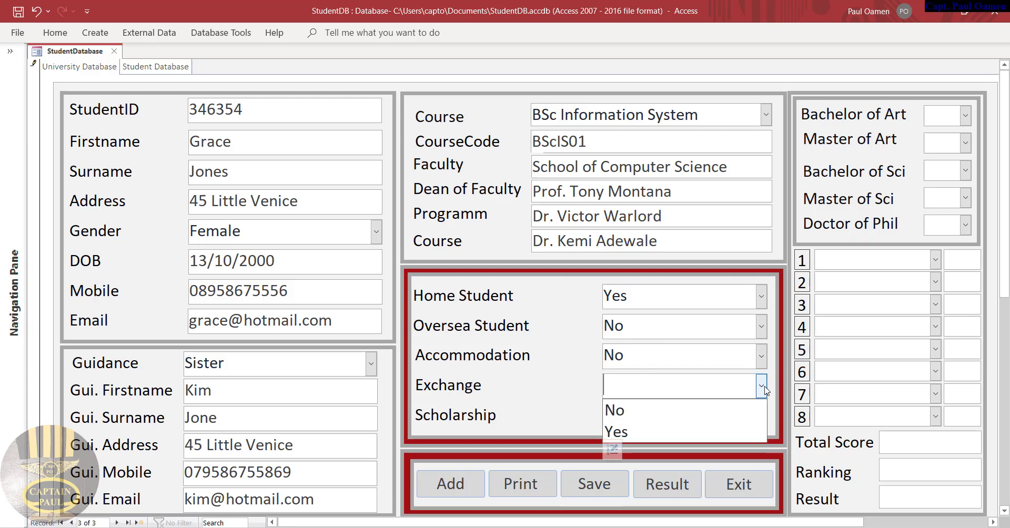
click(666, 412)
click(761, 415)
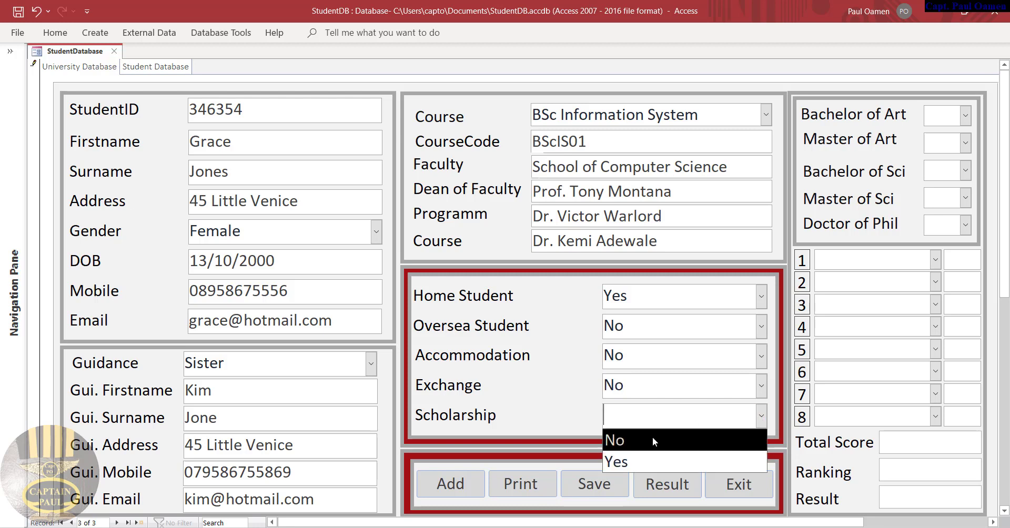
click(627, 448)
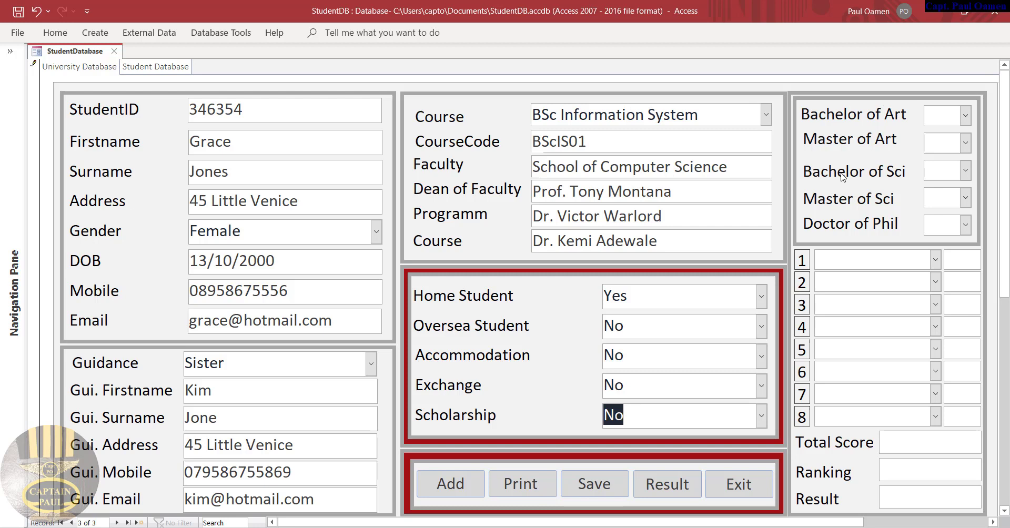
Set Bachelor of Sci to 2 and Bachelor of Art, Master of Art, Master of Sci, Doctor of Phil to 0
click(965, 169)
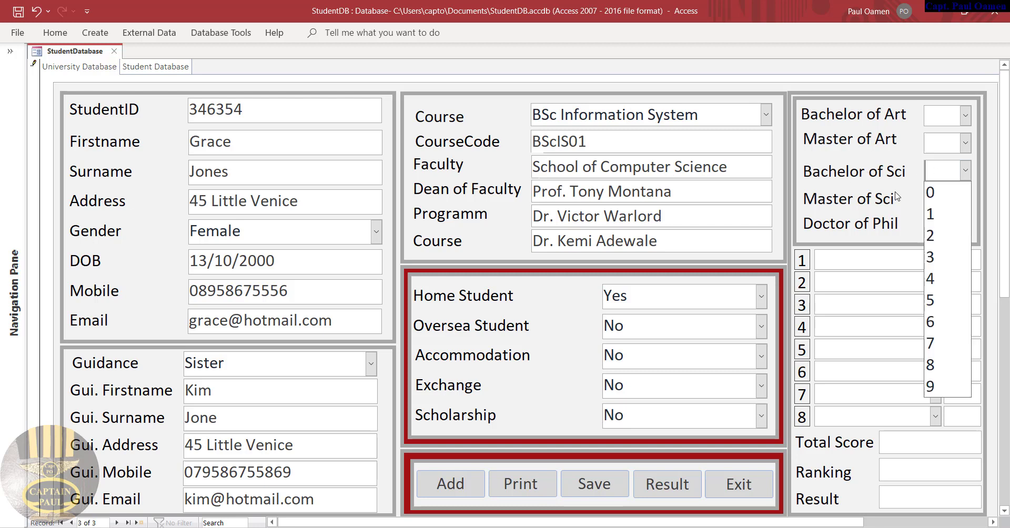
click(932, 236)
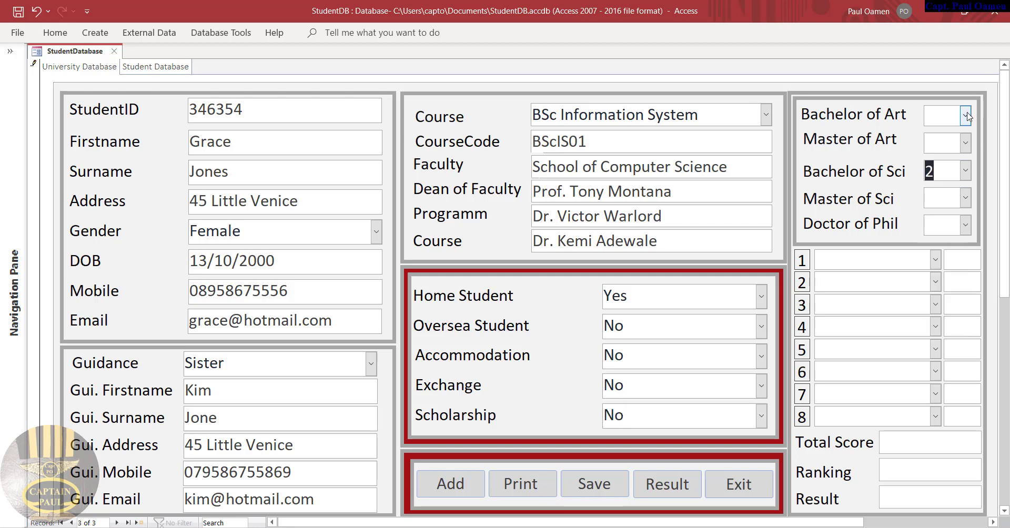
click(965, 115)
click(938, 136)
click(965, 142)
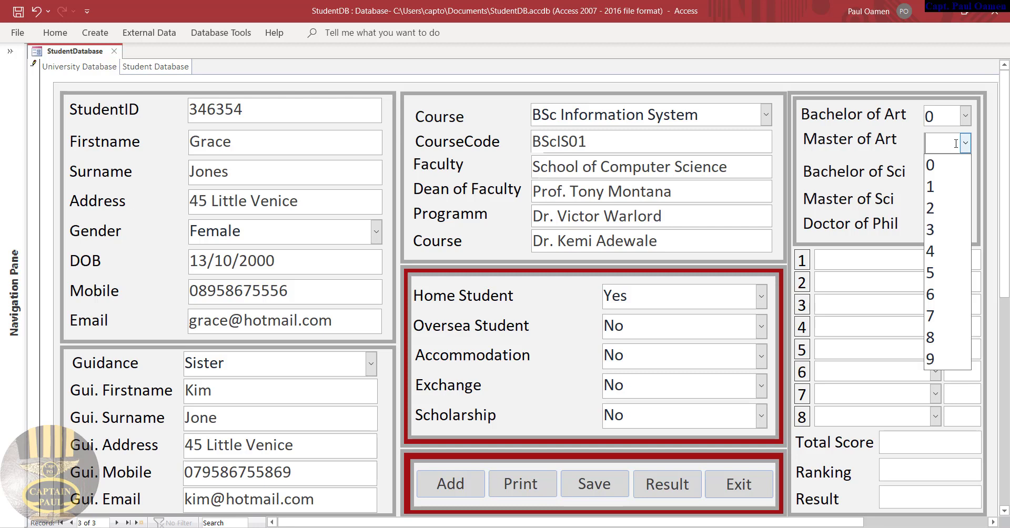
click(938, 164)
click(965, 198)
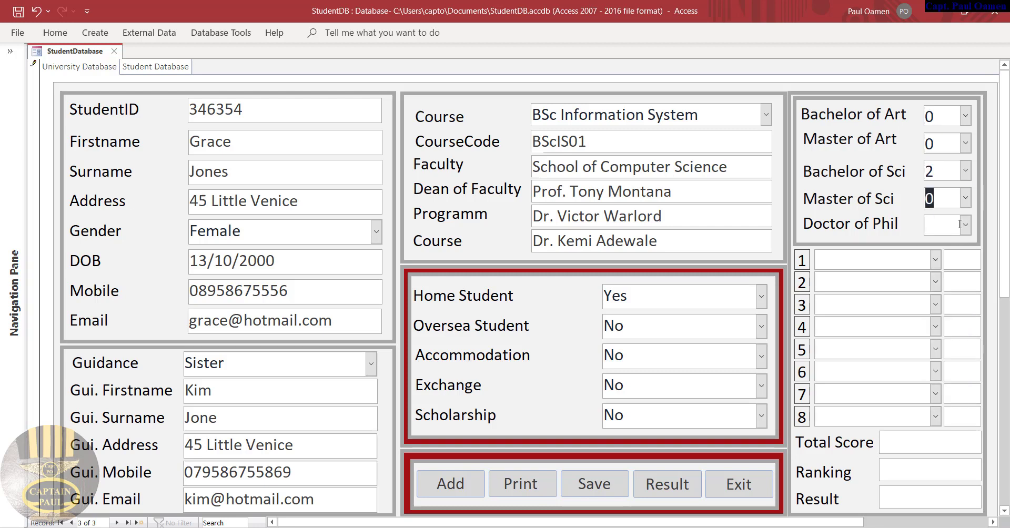
click(960, 224)
click(930, 244)
Pick Visual Basic.Net, Java Programming, Spreadsheet and Animation for subjects 1–4
click(934, 259)
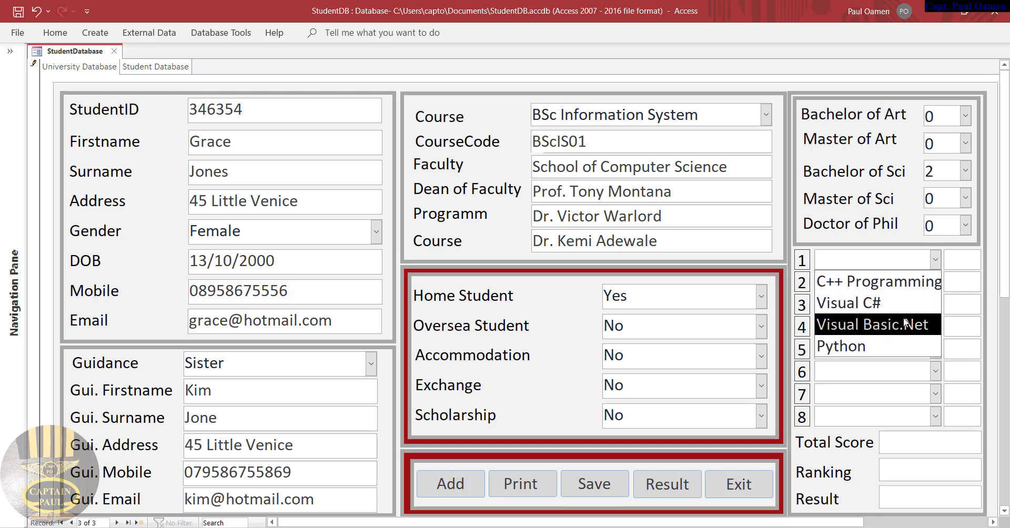
click(904, 324)
click(934, 282)
click(878, 323)
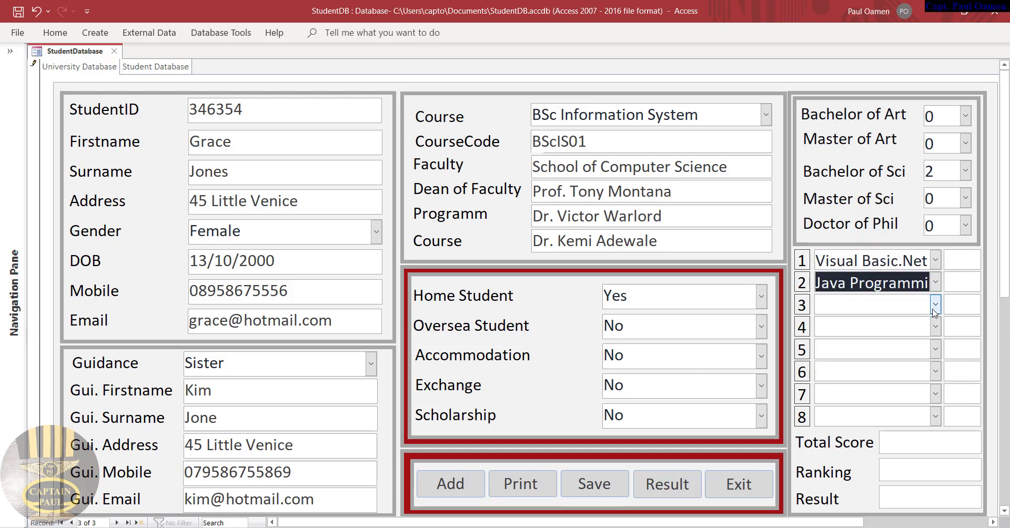
click(933, 311)
click(924, 348)
click(936, 328)
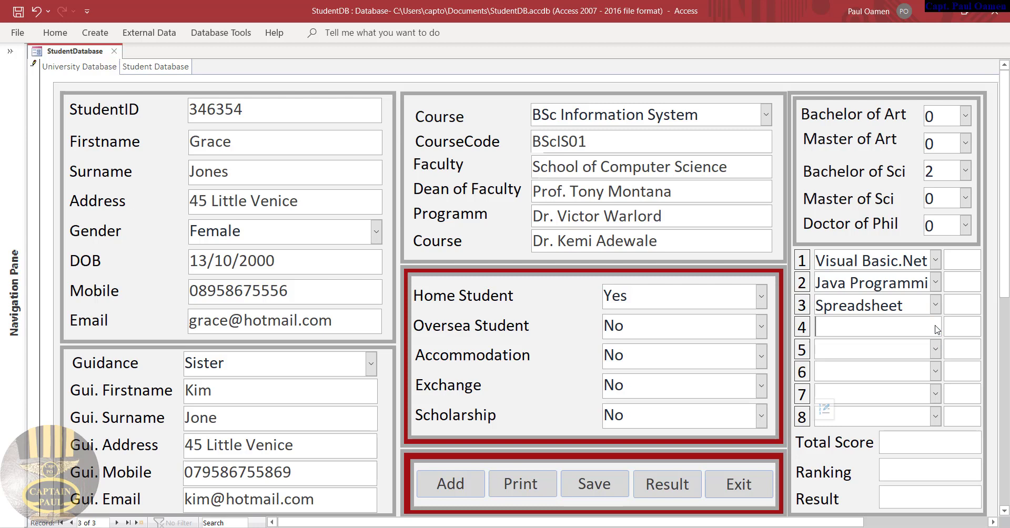
click(935, 328)
Pick Games Development, 3D Character Animation, Computer Graphics and Cyber Security for subjects 5–8
click(925, 365)
click(934, 349)
click(926, 387)
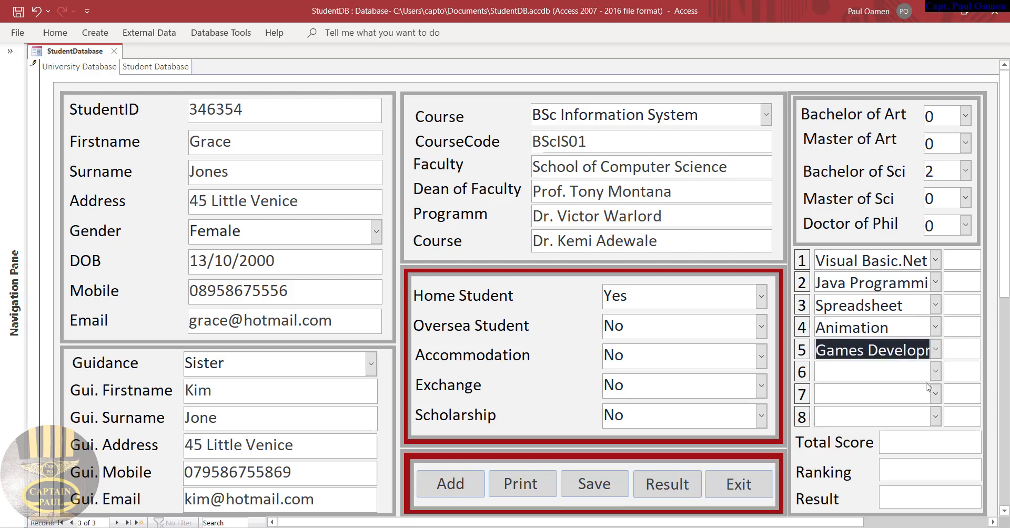
click(935, 372)
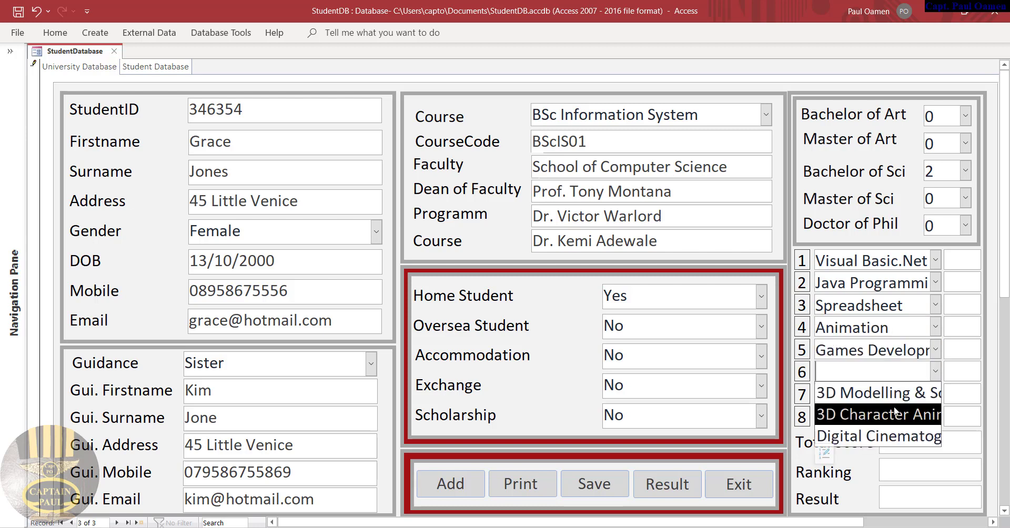
click(894, 412)
click(935, 394)
click(904, 435)
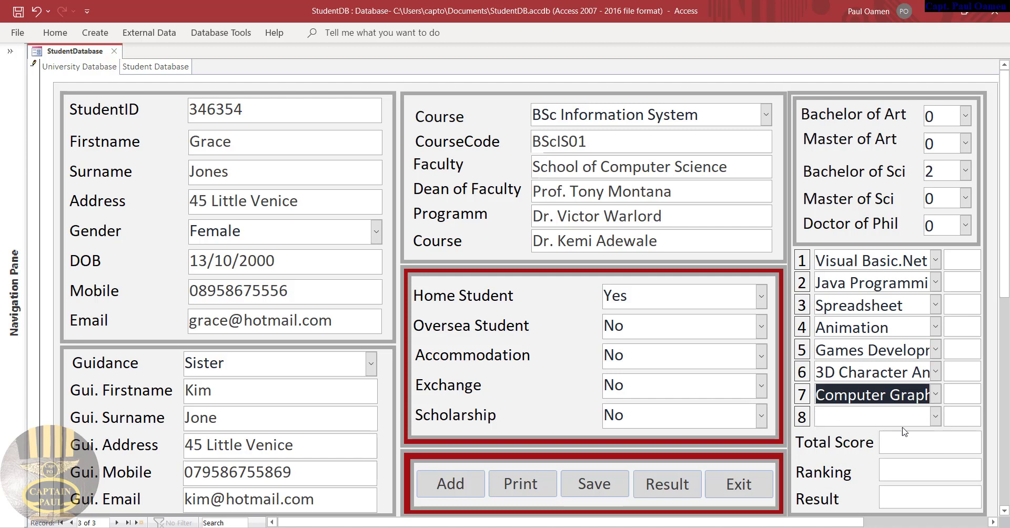
click(933, 418)
click(904, 459)
click(963, 264)
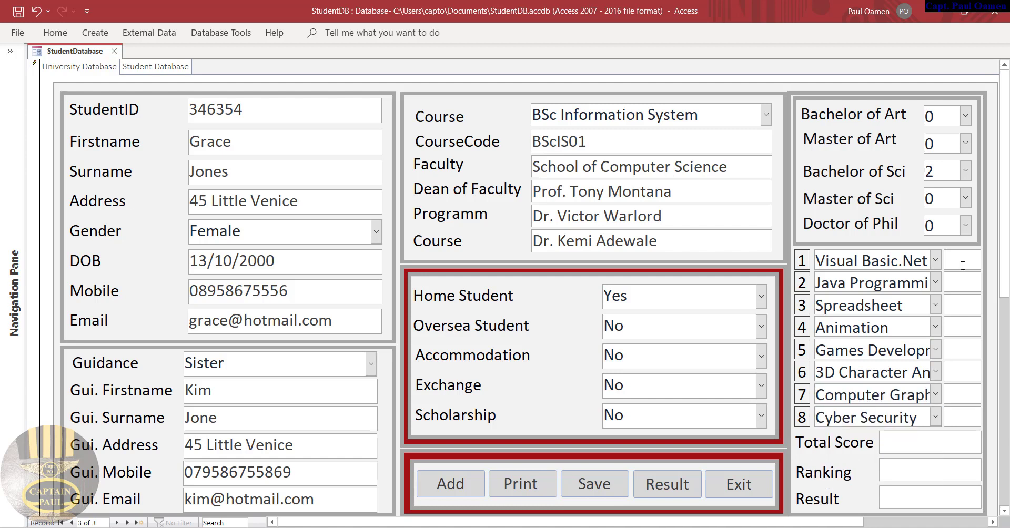
Enter scores 77, 98, 78, 89, 88, 88, 78 and 87 for subjects 1–8
text(7)
click(966, 280)
text(7)
click(959, 276)
text(98)
click(964, 304)
text(78)
click(954, 327)
text(89)
click(955, 352)
text(88)
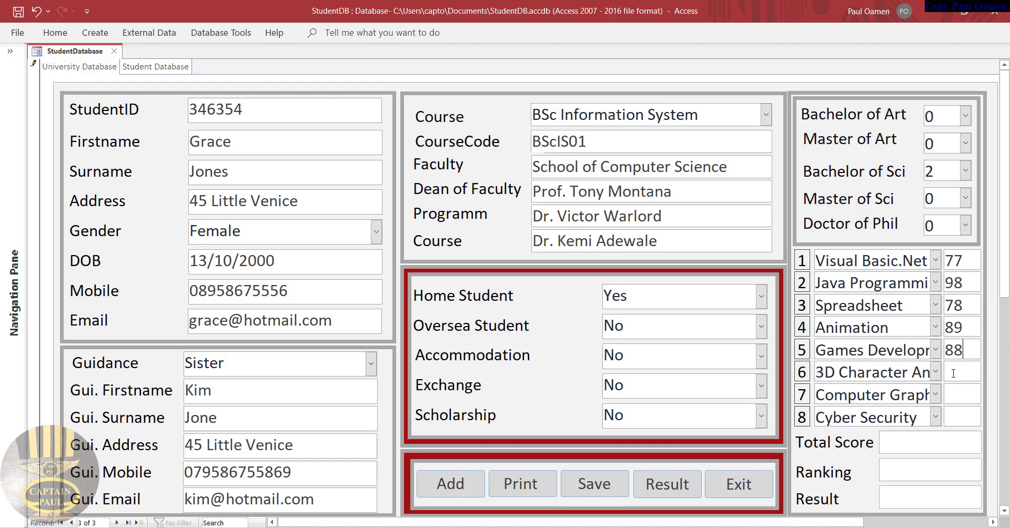
click(954, 372)
text(88)
click(957, 394)
text(7887)
Calculate the outcome: total score 683, ranking 2.i Upper, result 14/08/2021
click(684, 492)
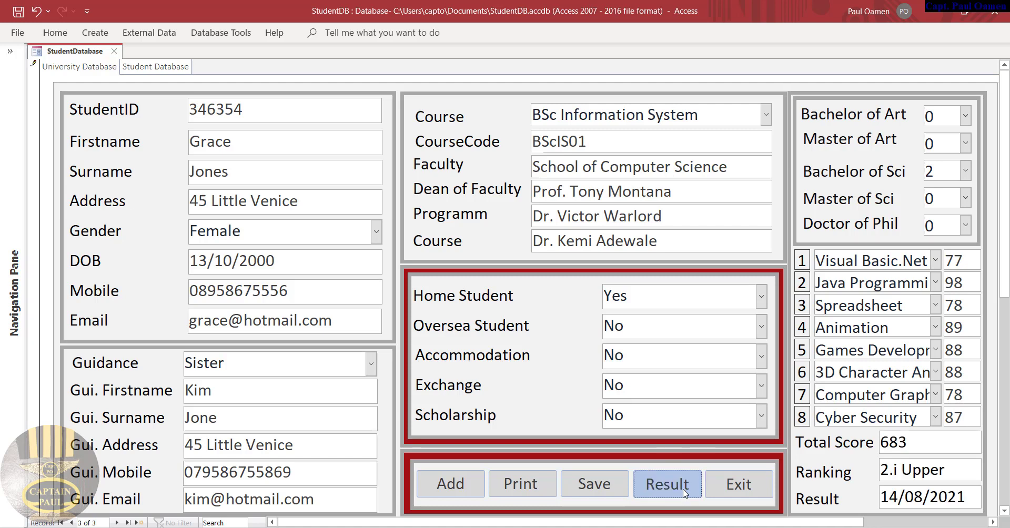